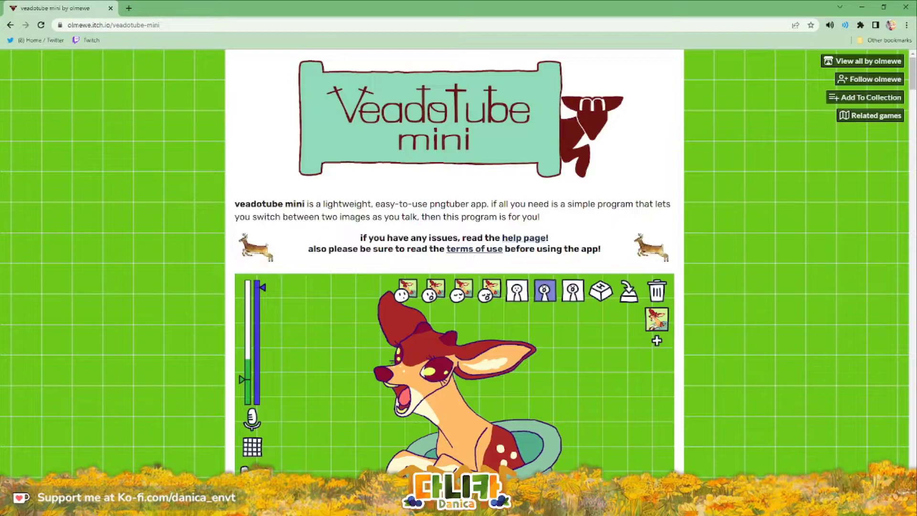
- Scroll to the itch.io version 1.4 download list, then close Chrome
scroll(732, 236, down, 1)
scroll(732, 236, down, 10)
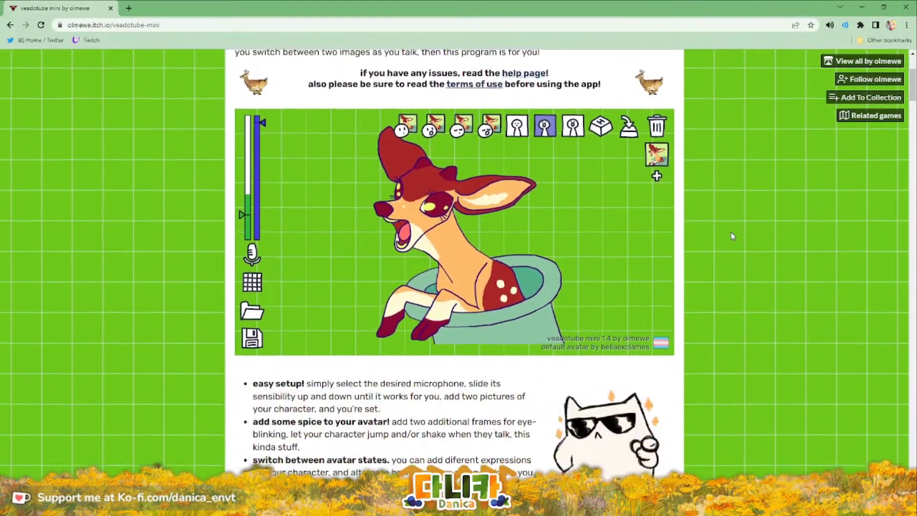
scroll(722, 234, down, 2)
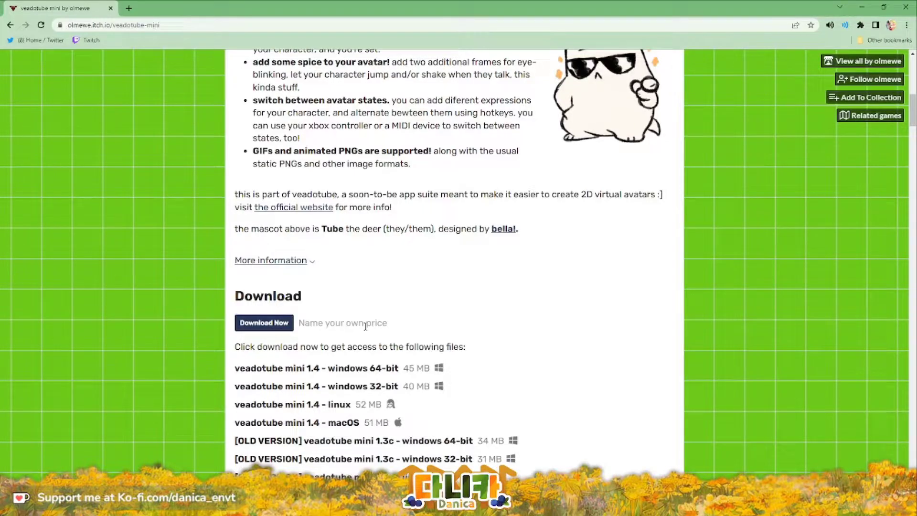
click(905, 8)
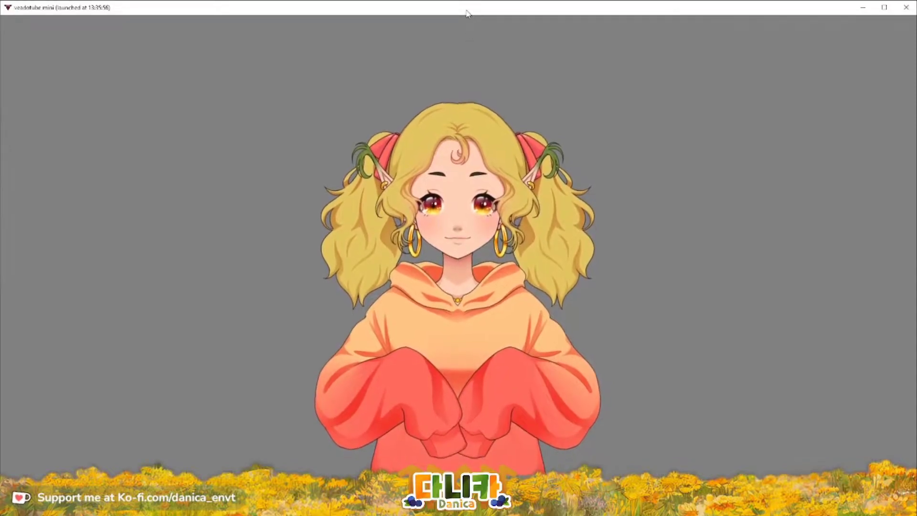
- Bring up the veadotube editor and scroll the state list down to state #7
mouse_move(714, 386)
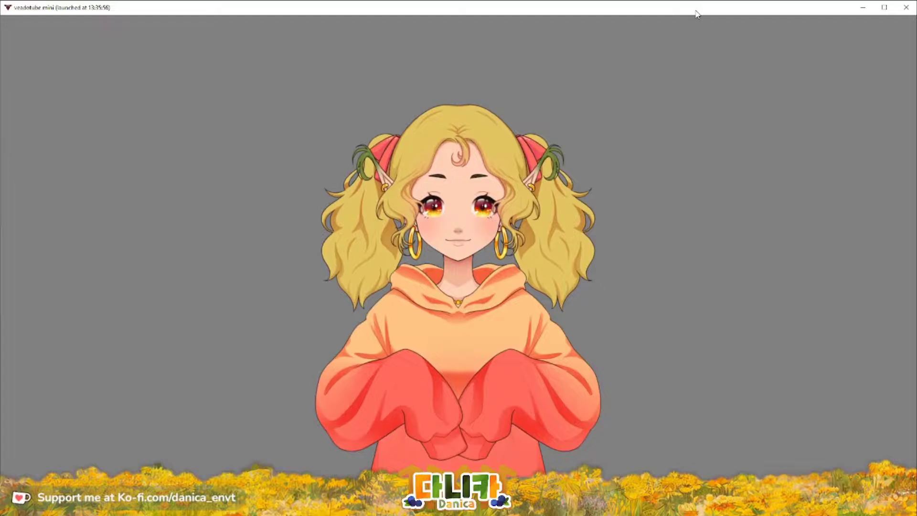
mouse_move(754, 157)
scroll(884, 234, down, 1)
- Select state #7, then delete extra states until only the default one remains
click(890, 391)
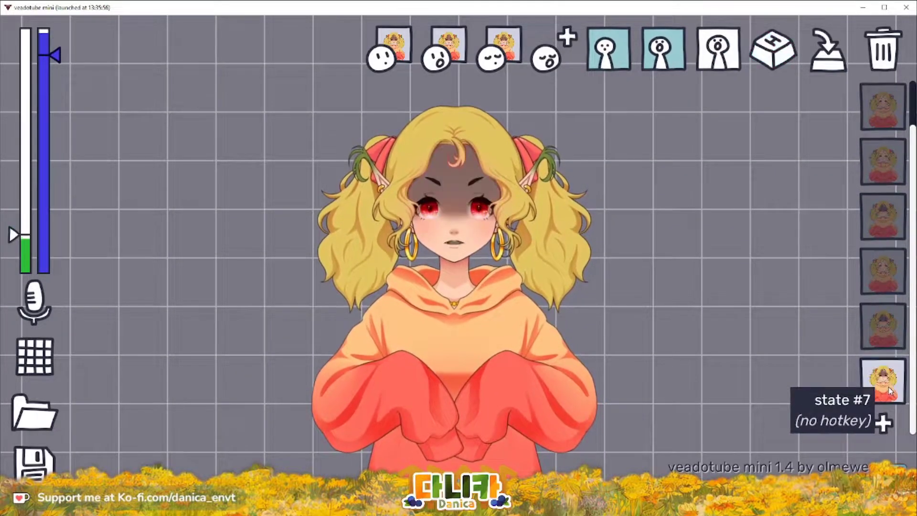
click(888, 52)
click(890, 52)
click(889, 52)
click(890, 52)
click(889, 51)
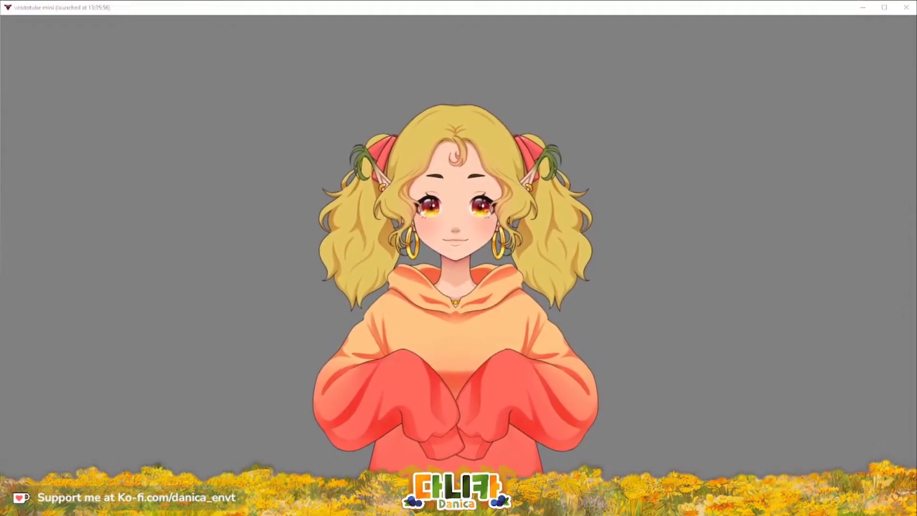
- Open the Base folder inside APNGs showing the three Mira Base images, then move the window aside
drag(343, 0, 502, 95)
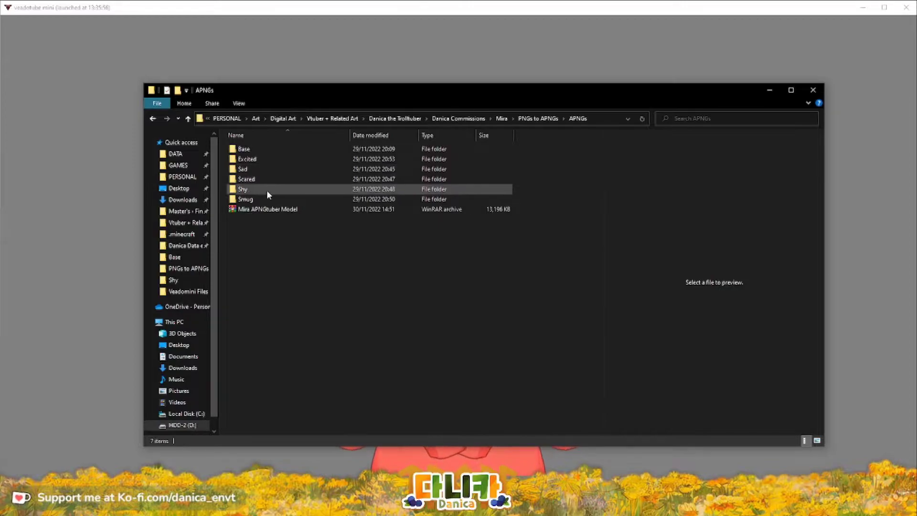
double_click(272, 150)
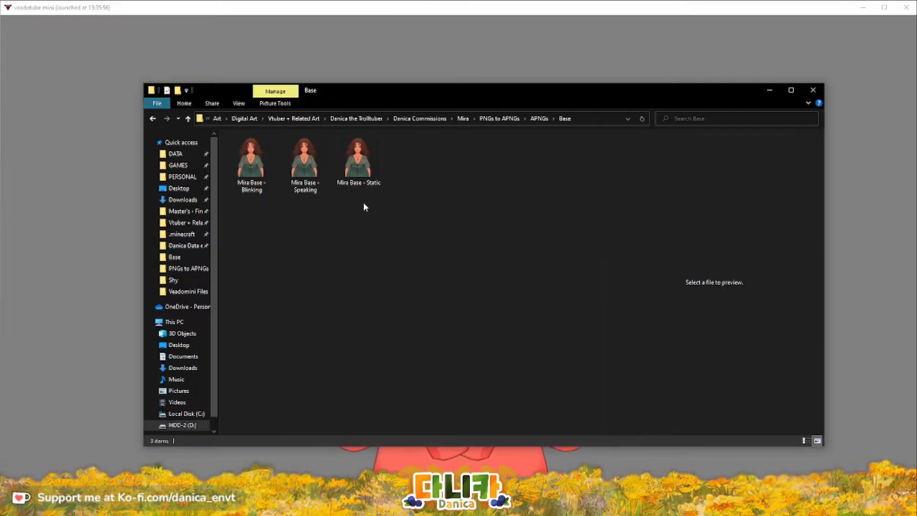
drag(573, 98, 0, 172)
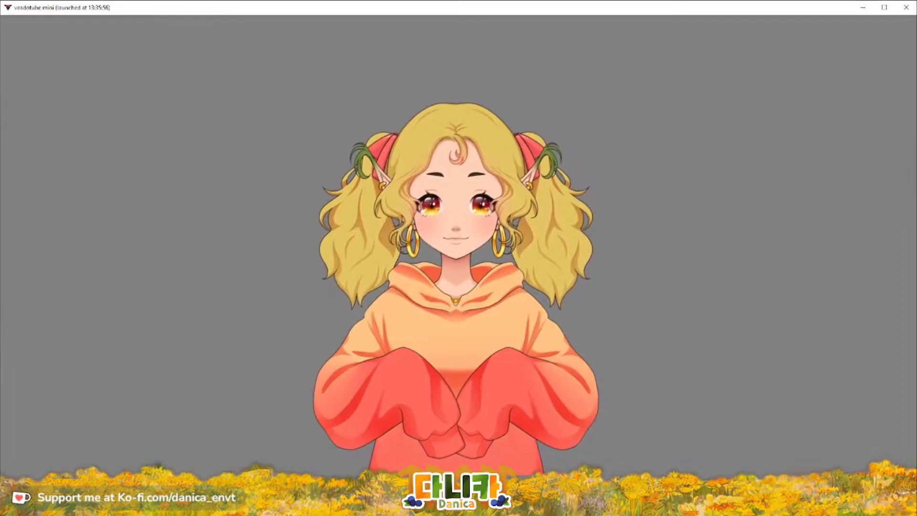
- Use the Mira Base static PNG as the avatar's closed-mouth image
mouse_move(272, 143)
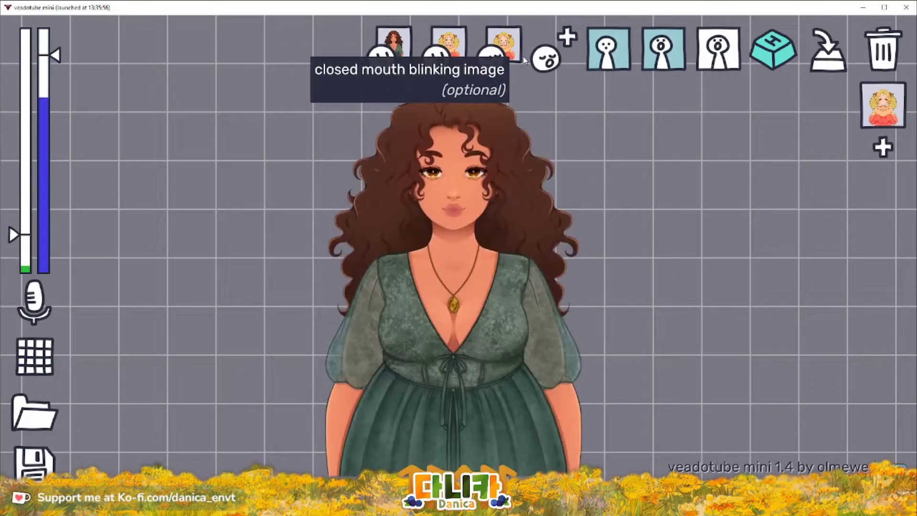
- Replace the blonde open-mouth and blinking images with the brunette Mira versions
click(452, 52)
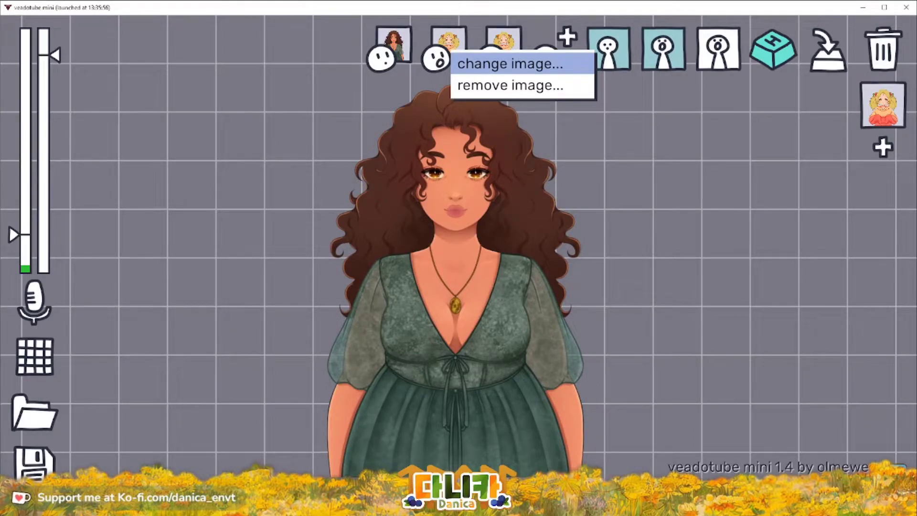
click(510, 64)
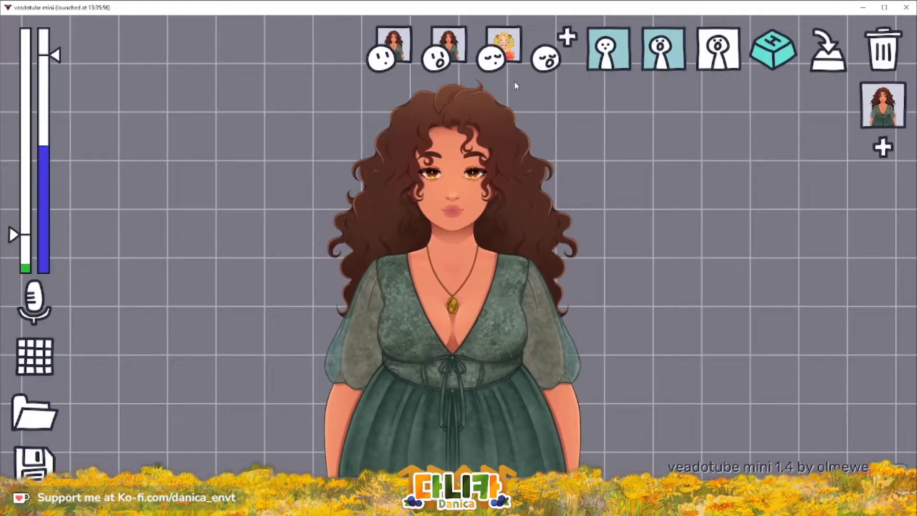
click(506, 53)
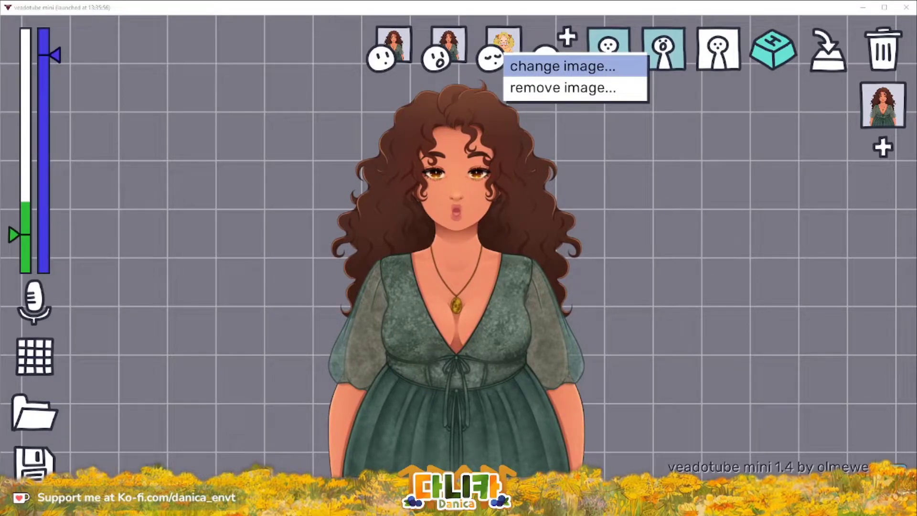
click(563, 66)
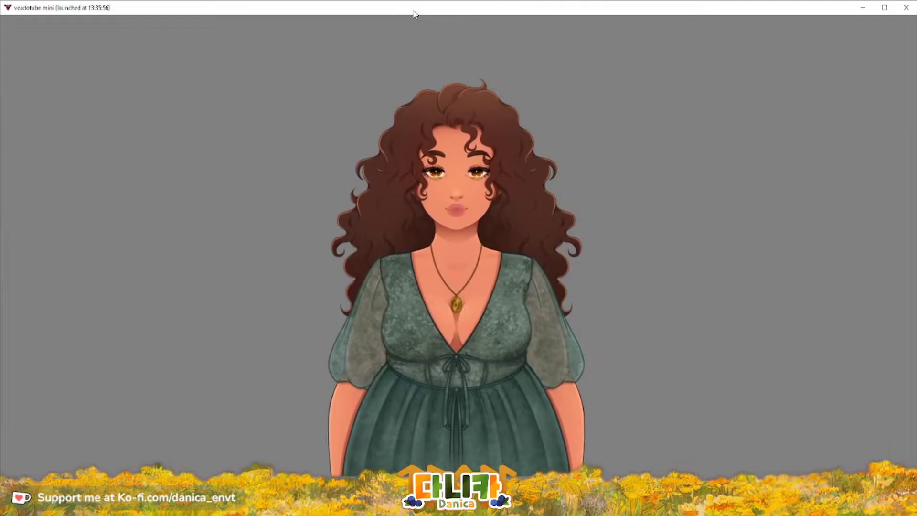
mouse_move(335, 30)
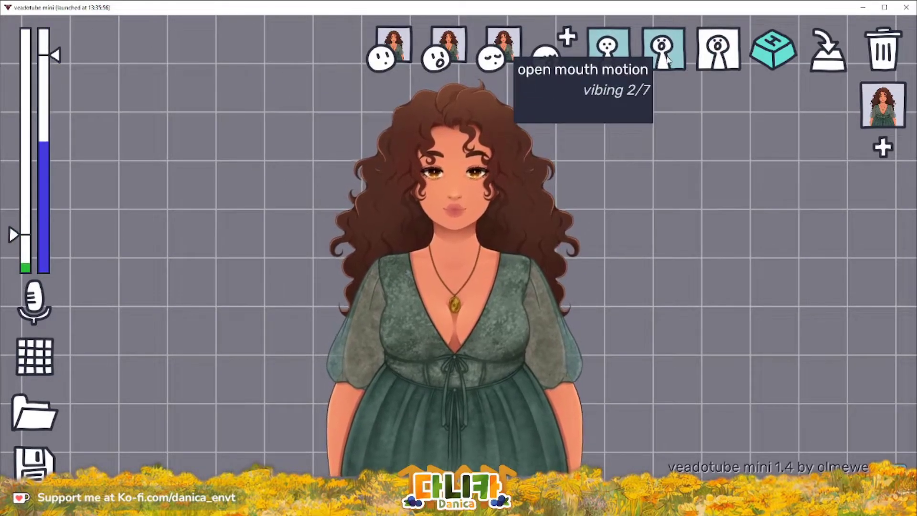
- Reset the closed-mouth motion to static, then set both mouth motions to 'vibing 2/7'
right_click(608, 53)
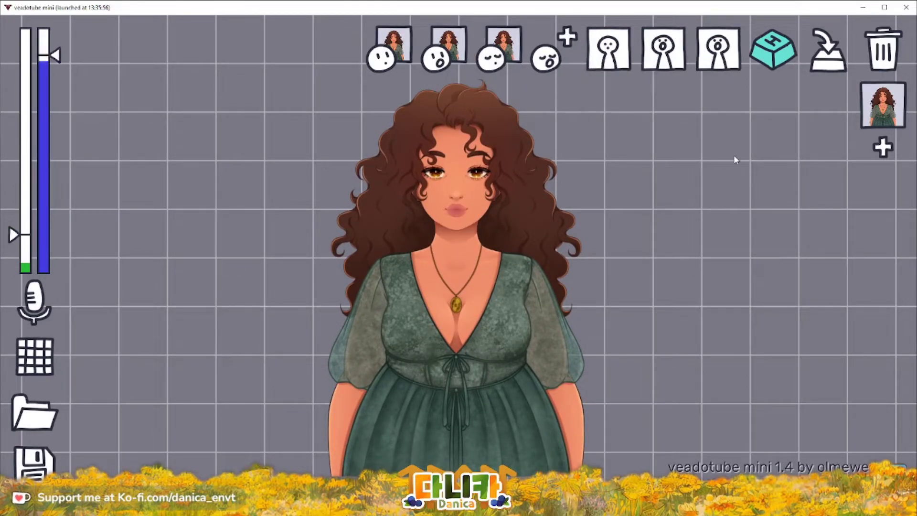
click(609, 53)
click(663, 51)
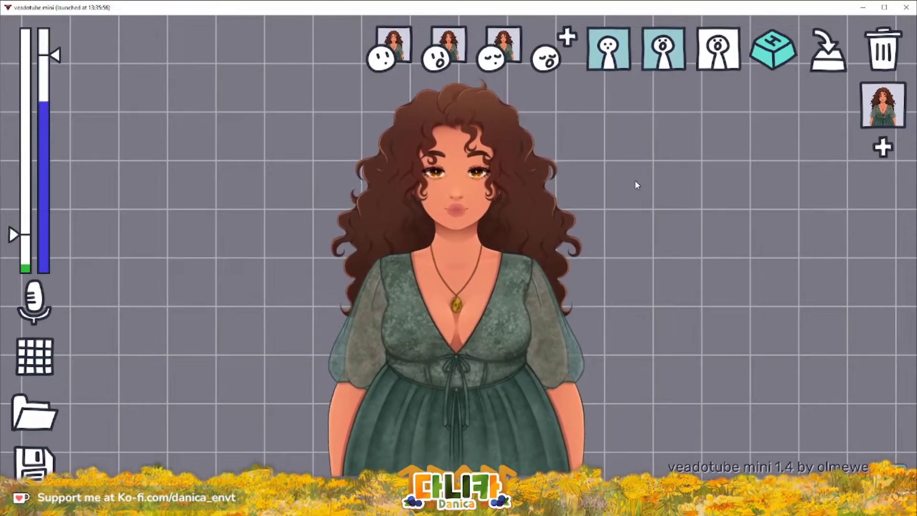
- Try 'jump on talk', switch the mouth transition back to 'none', and list the microphones
click(708, 62)
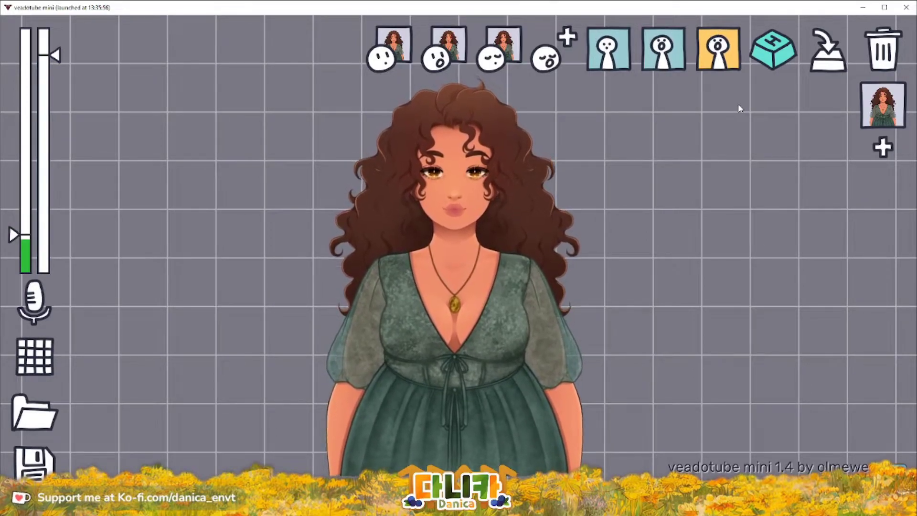
click(715, 67)
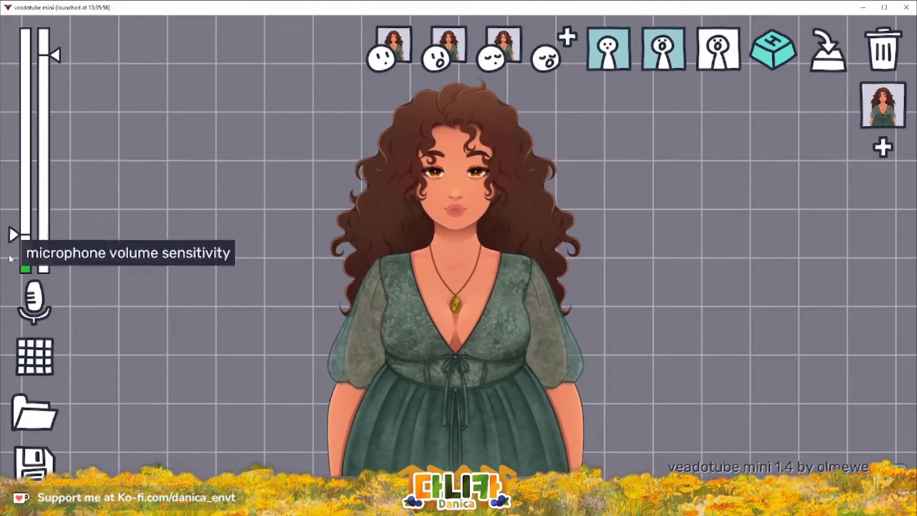
click(38, 302)
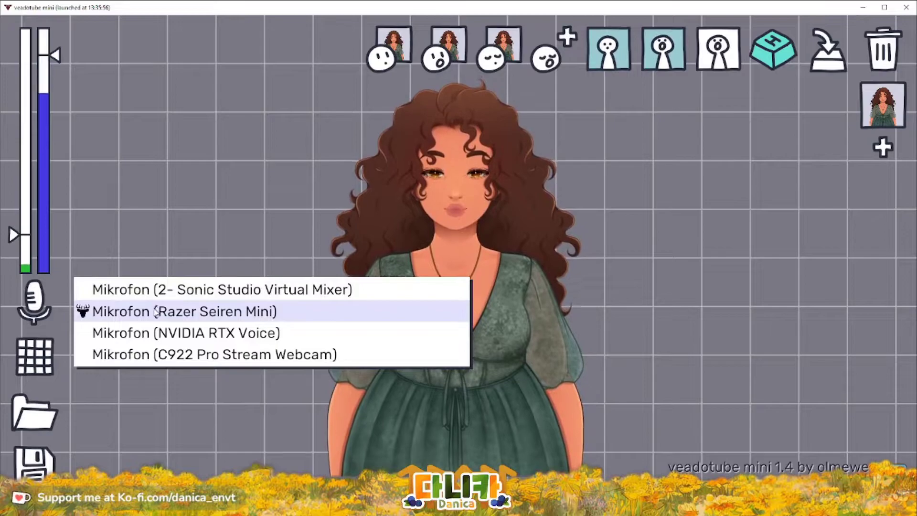
- Keep Mikrofon (Razer Seiren Mini) as the microphone input
click(114, 312)
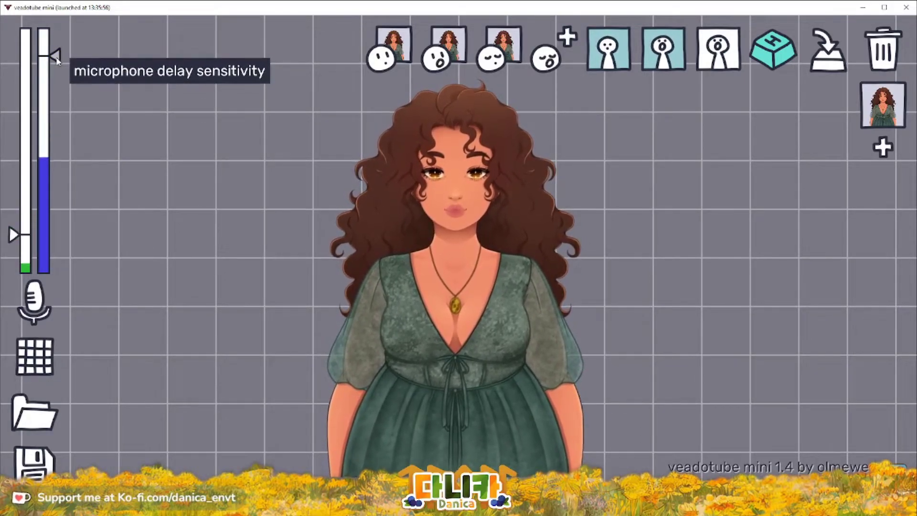
- Nudge the blue microphone delay sensitivity marker slightly lower
drag(56, 59, 58, 65)
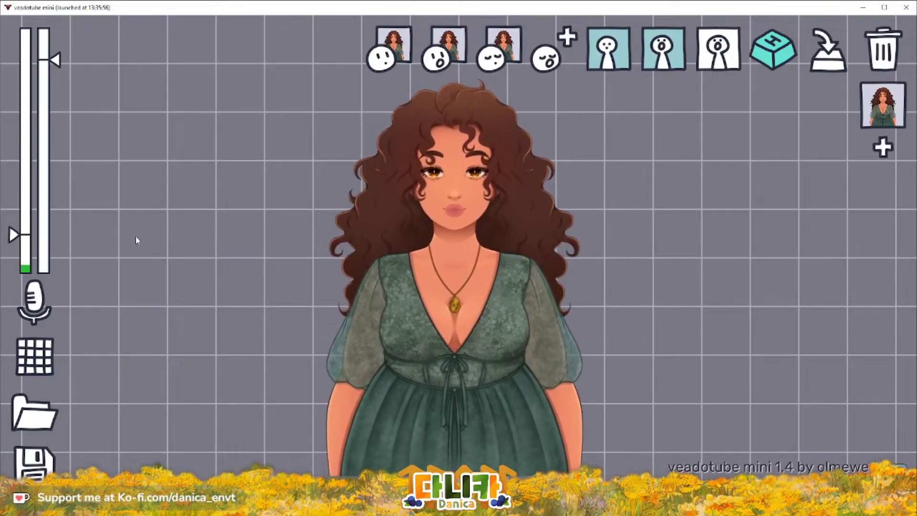
click(31, 362)
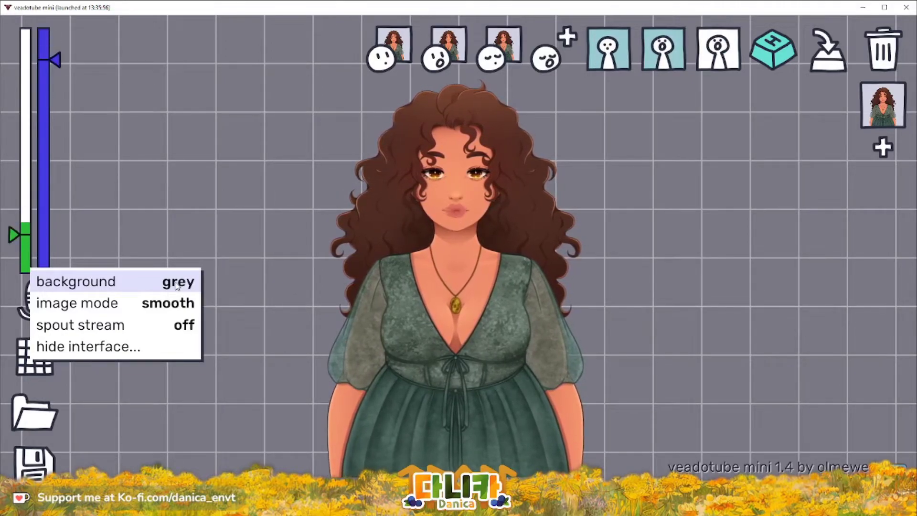
click(73, 283)
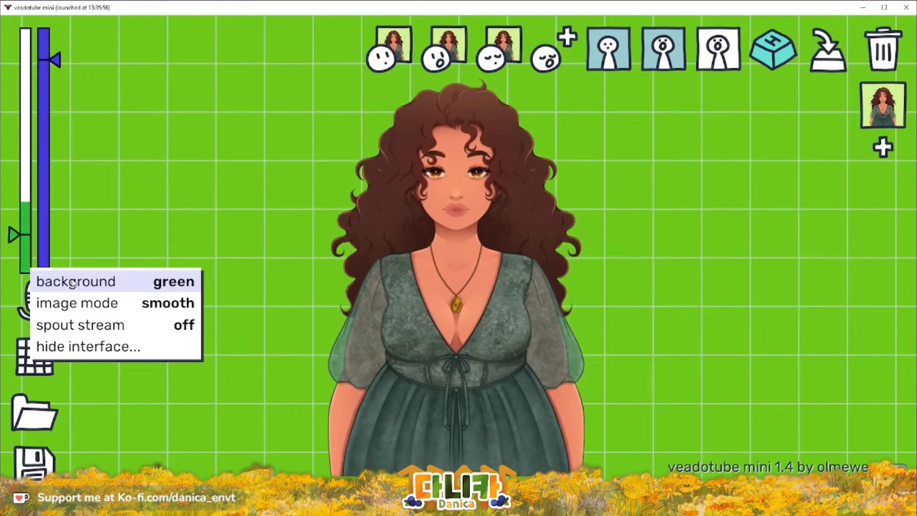
click(73, 283)
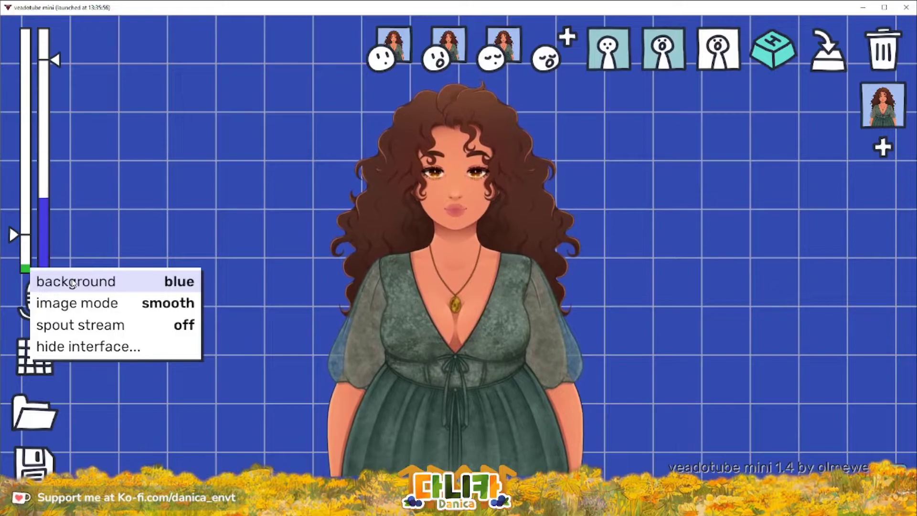
click(73, 284)
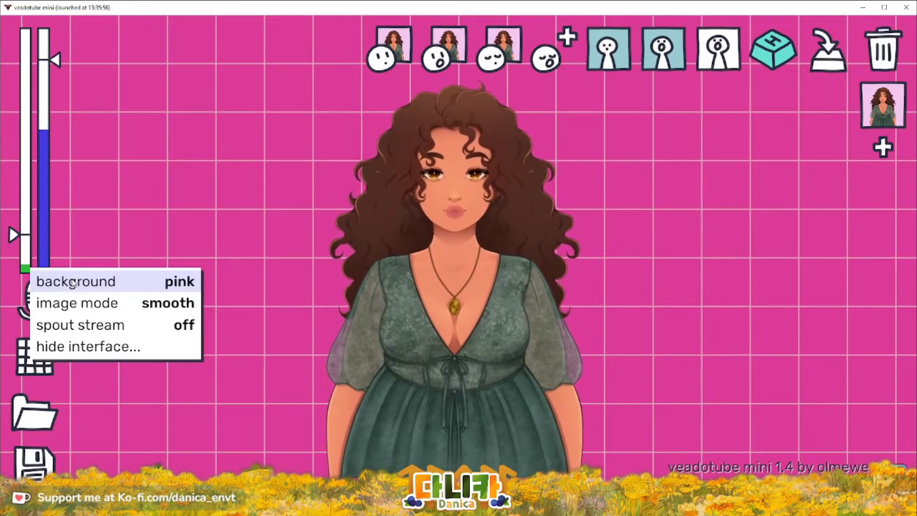
click(72, 283)
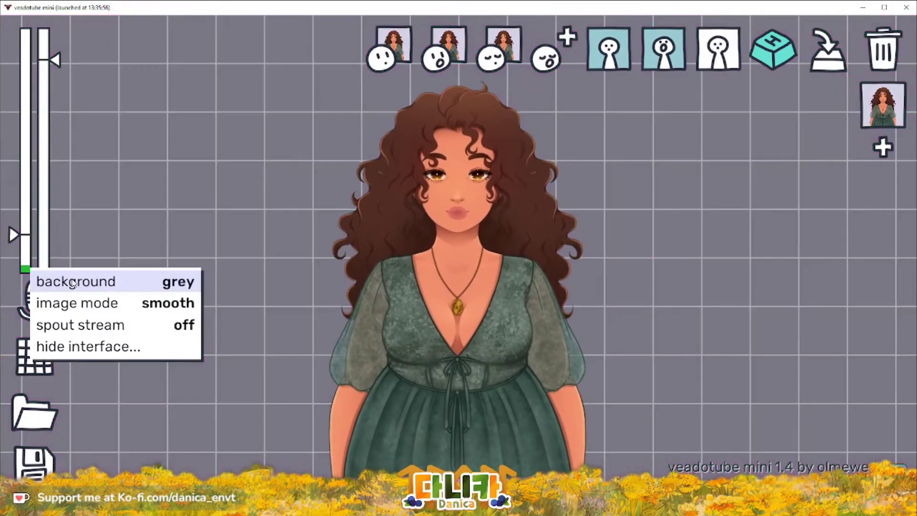
click(127, 211)
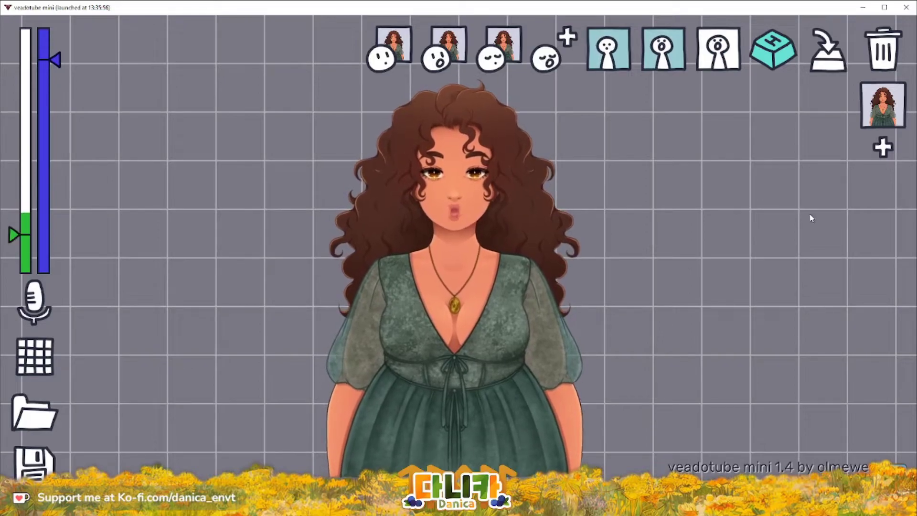
- Add a second state for the brunette avatar to the state list
click(884, 149)
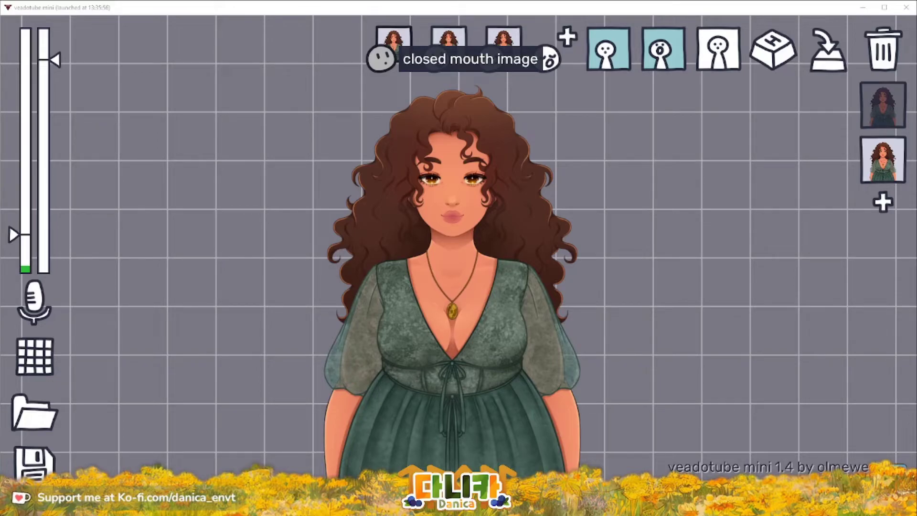
- Replace the new state's open-mouth and blinking images with worried-expression image files
click(446, 54)
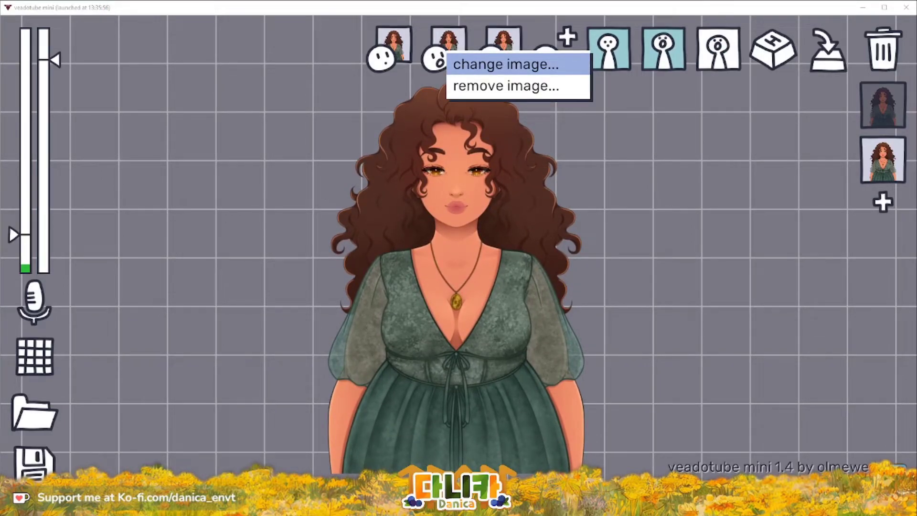
click(510, 52)
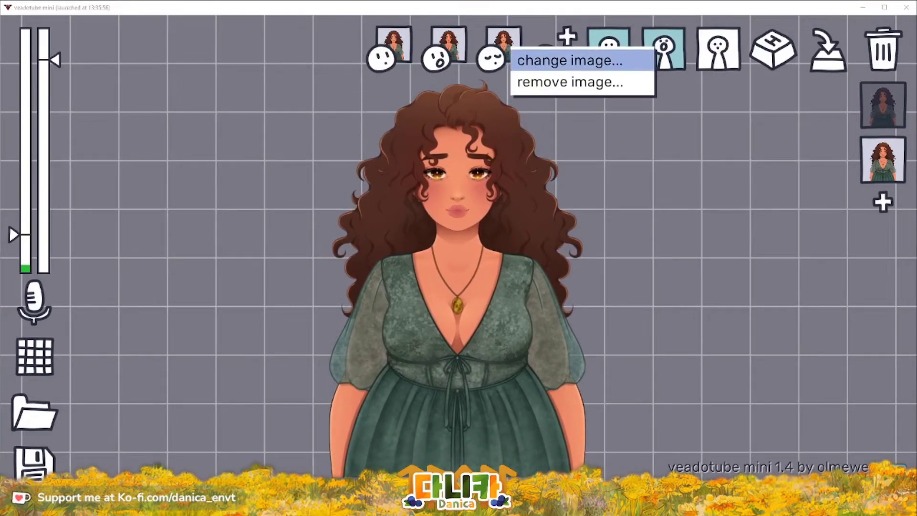
click(569, 60)
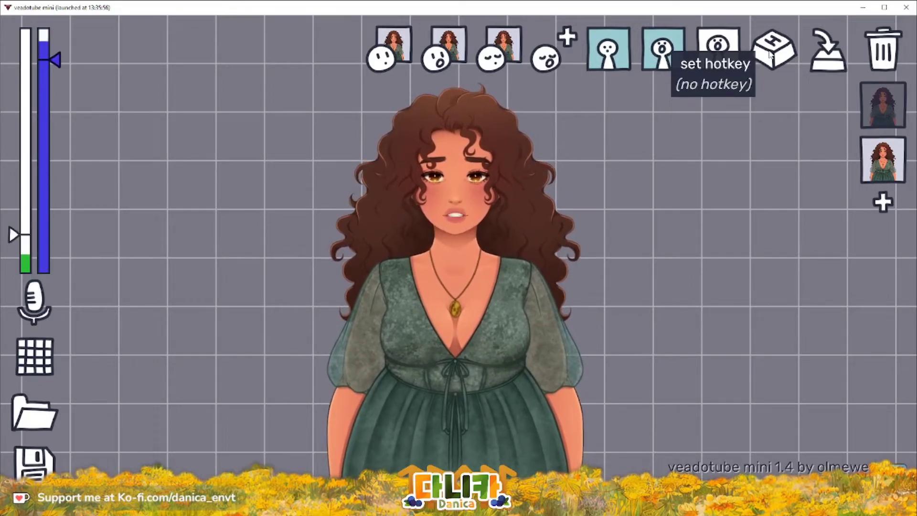
- Assign hotkey Num 1 to state #1 and Num 2 to state #2
click(891, 106)
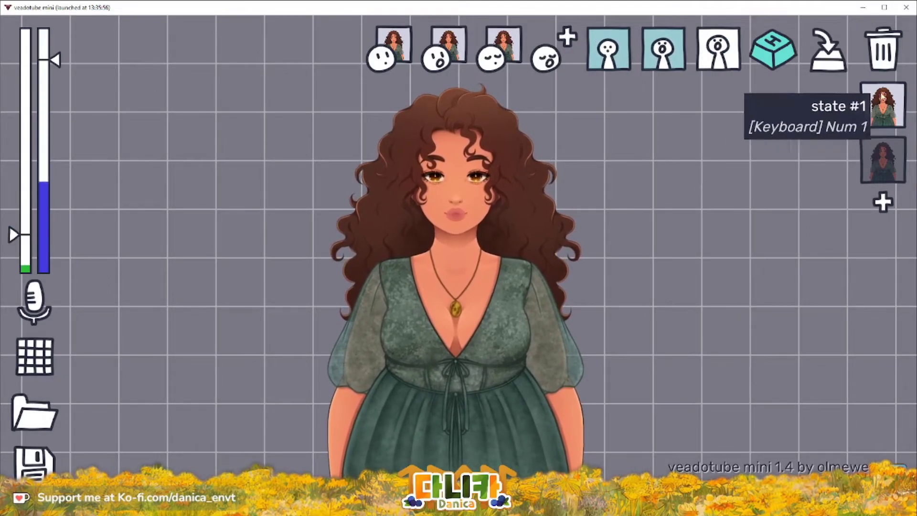
click(770, 54)
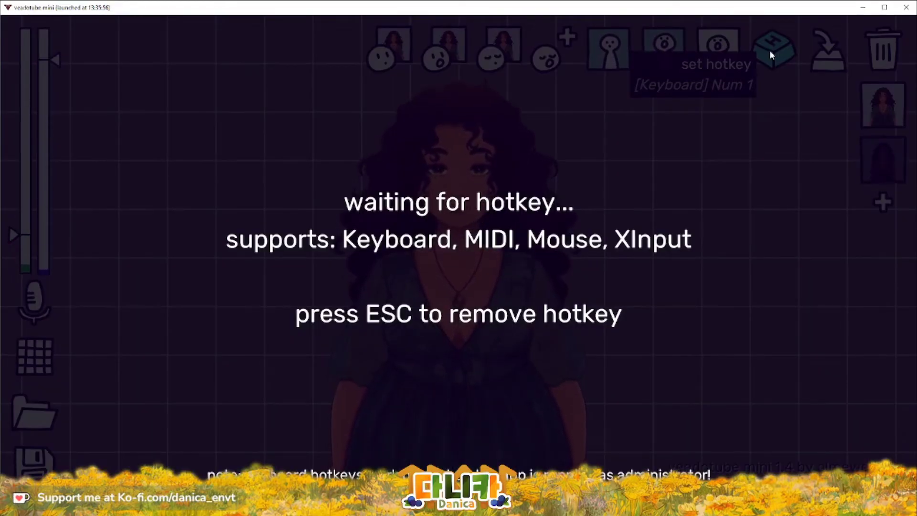
key(KP_1)
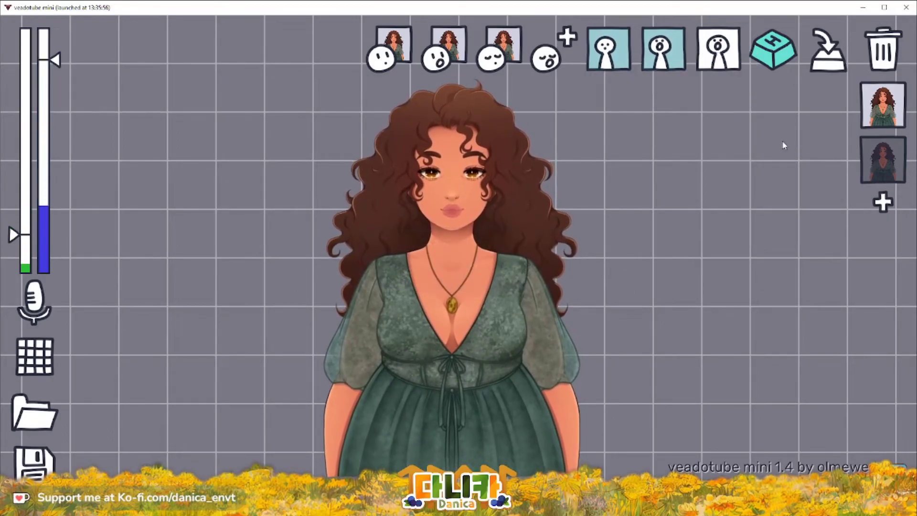
click(873, 153)
click(771, 47)
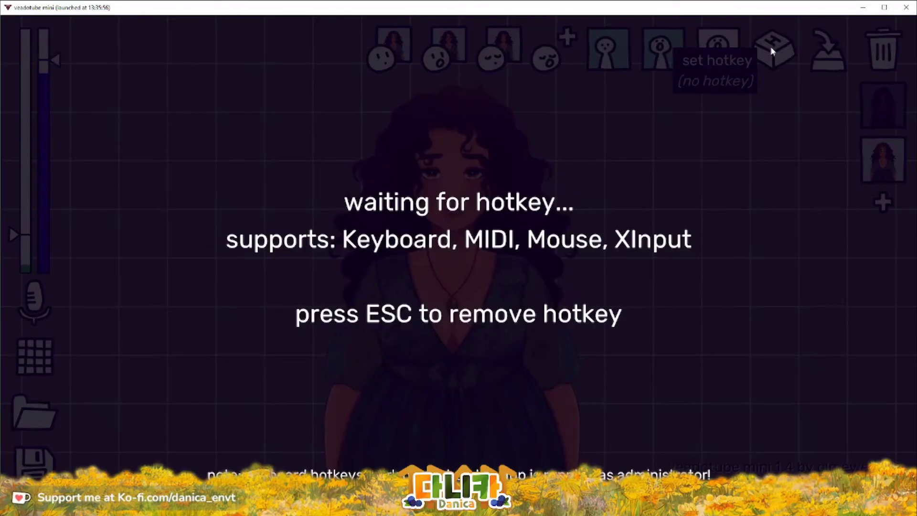
key(KP_2)
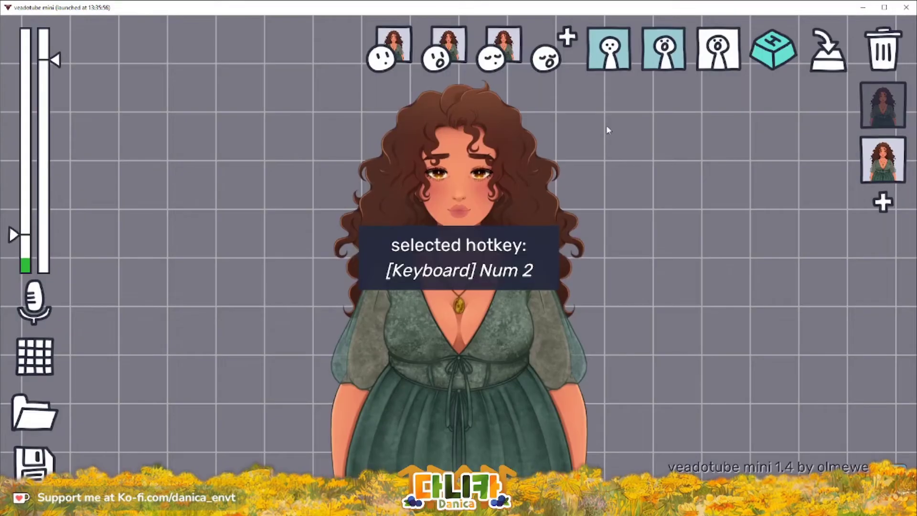